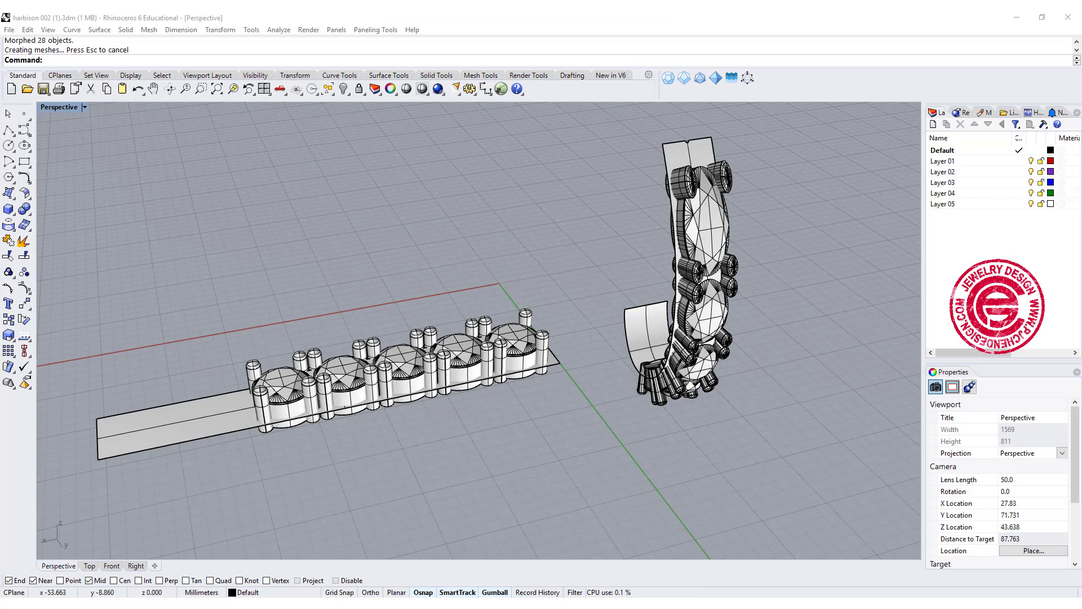
Orbit and pan around the jewelry models, briefly selecting then deselecting the flat extrusion base
right_click_drag(810, 386, 796, 424)
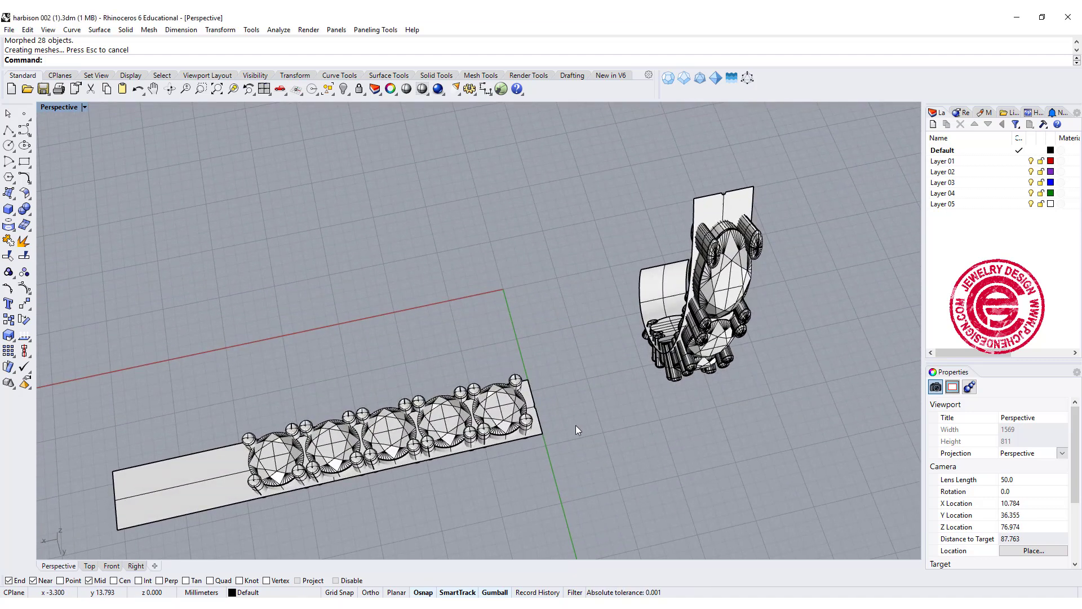
scroll(576, 425, "up", 2)
scroll(502, 387, "down", 2)
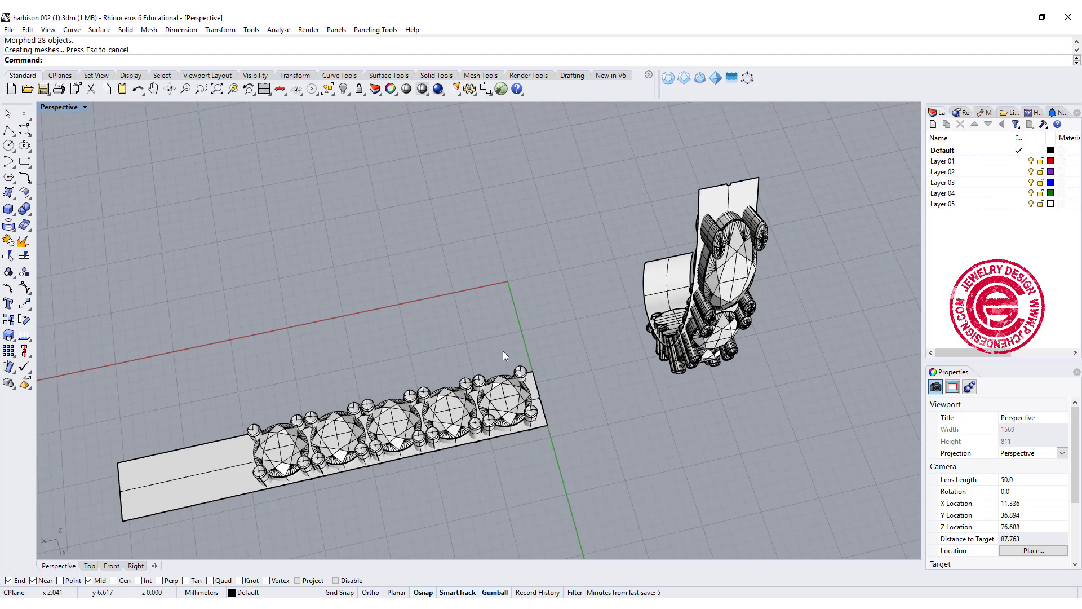
right_click_drag(503, 350, 685, 268)
scroll(406, 320, "up", 2)
left_click(403, 295)
left_click(519, 408)
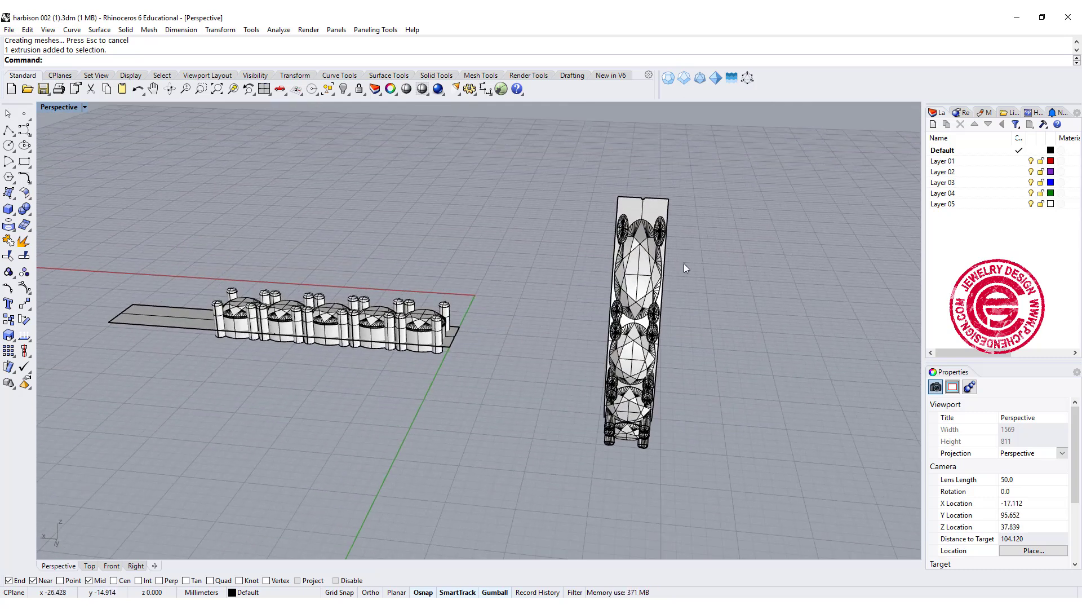
right_click_drag(536, 227, 435, 212, "shift")
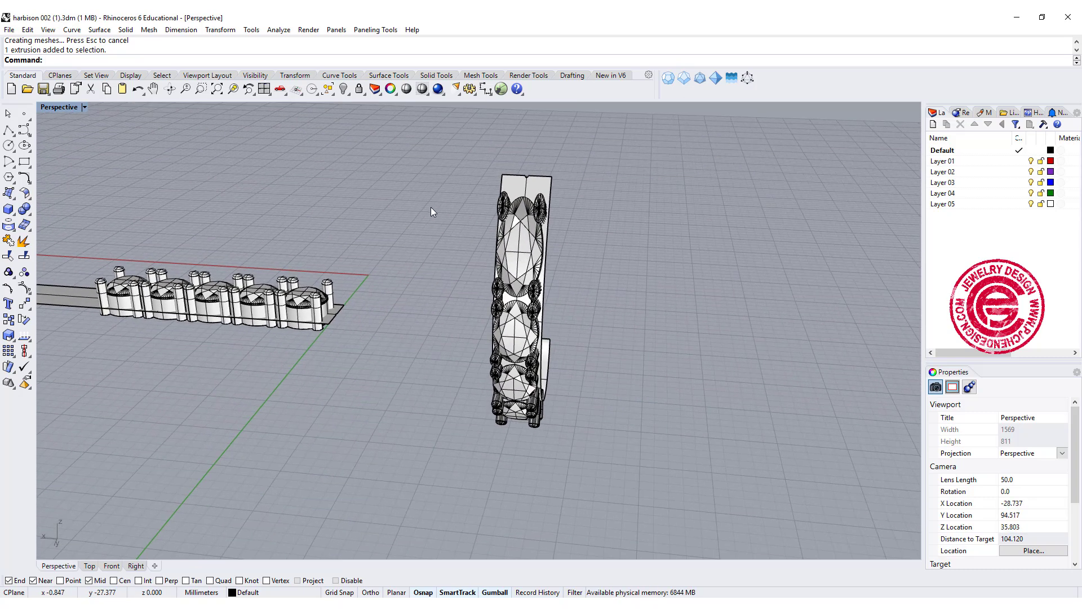
right_click_drag(449, 260, 377, 158)
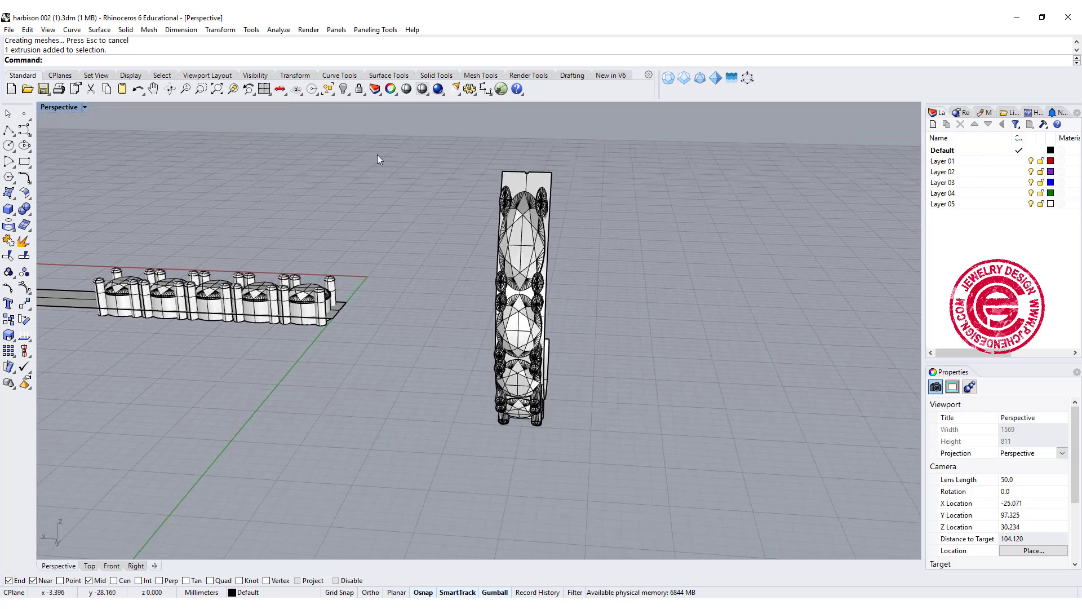
Start Flow Along Surface with the five prong settings window-selected as the objects to flow
left_click(217, 29)
left_click(217, 30)
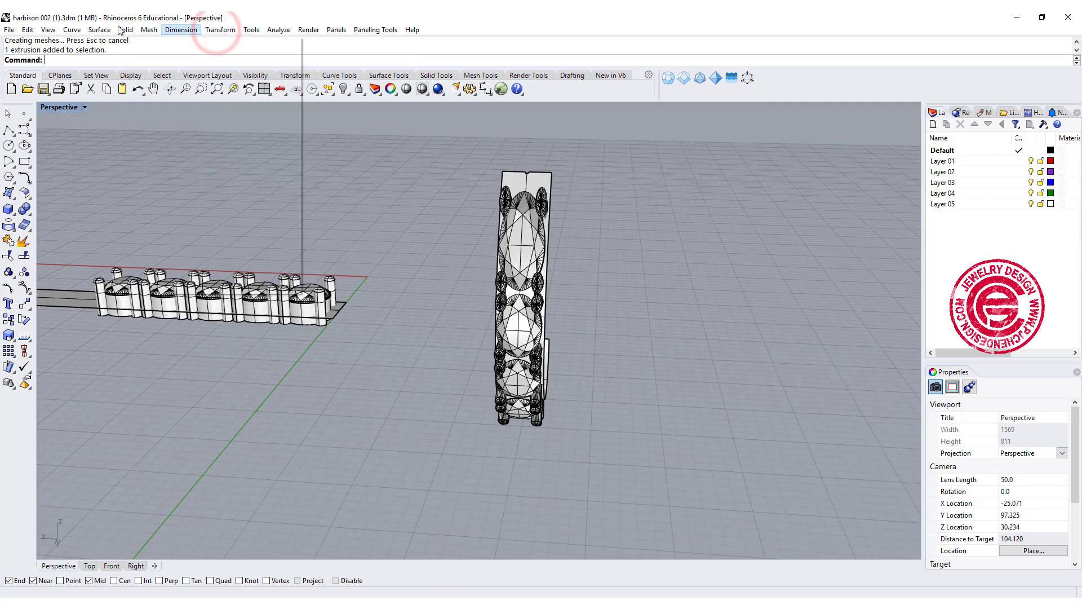
left_click(251, 30)
mouse_move(223, 31)
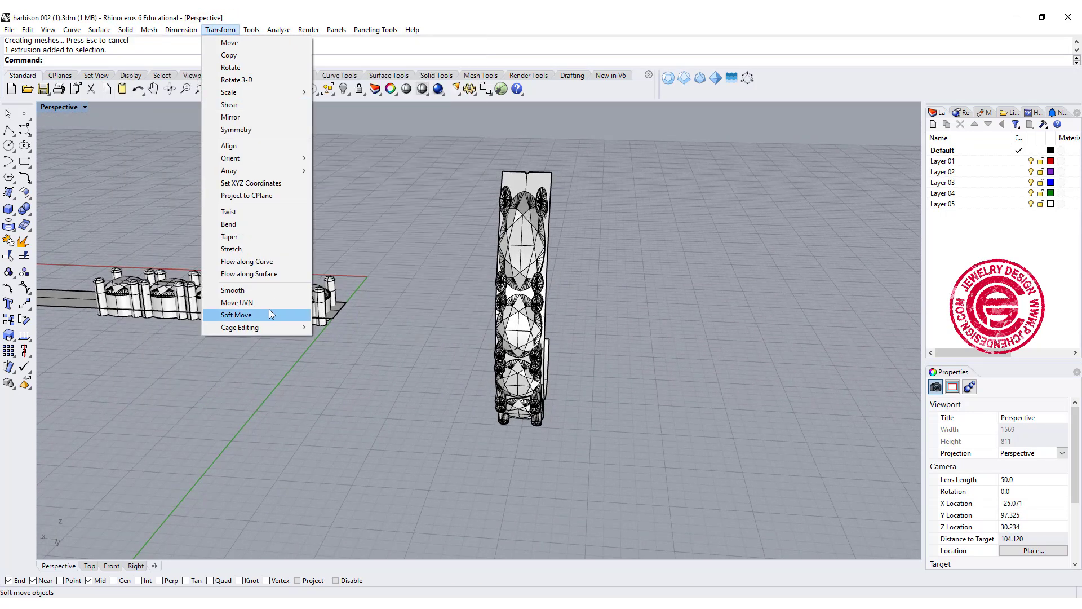
left_click(267, 274)
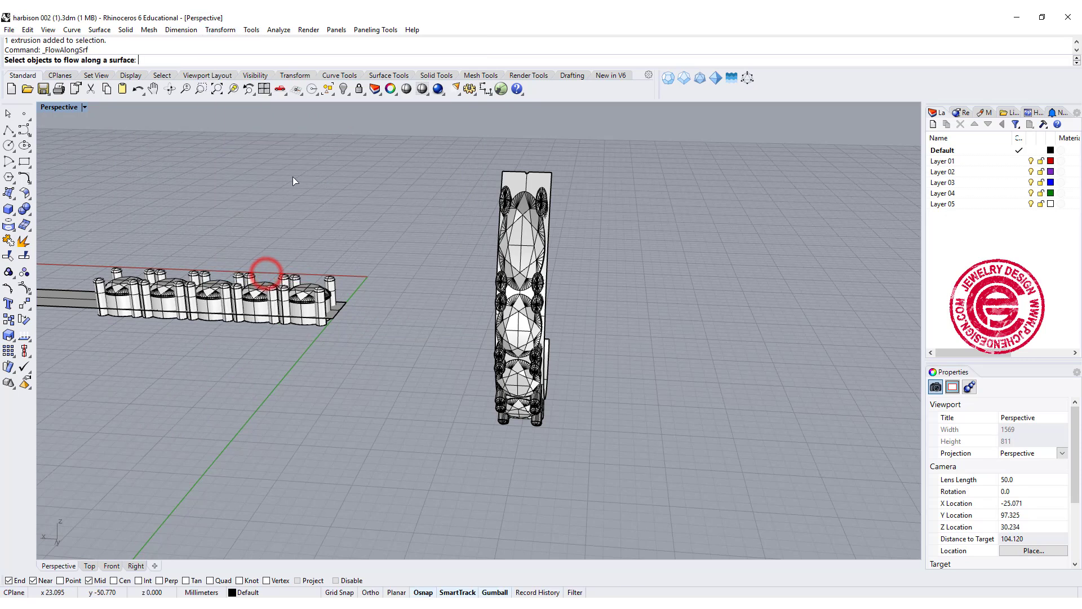
left_click_drag(78, 220, 354, 397)
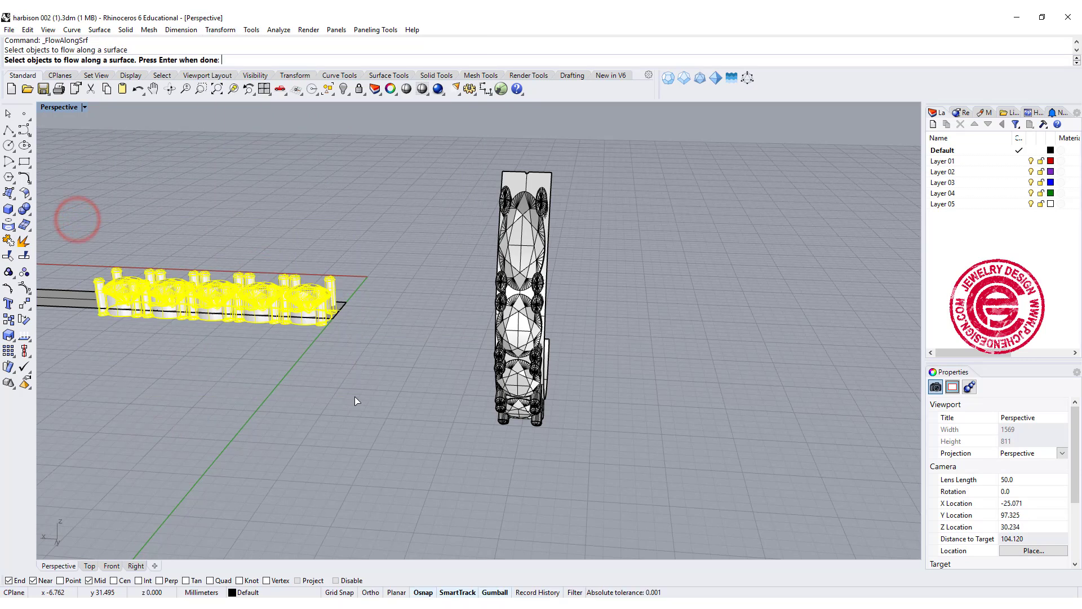
key("Return")
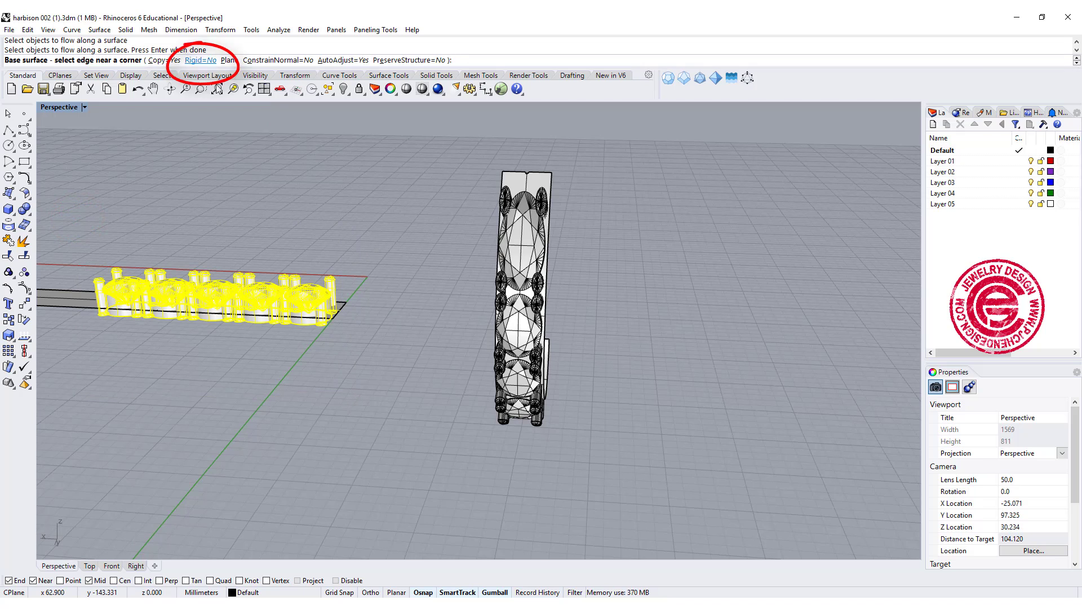
Orbit the Perspective view to inspect the curved ring while the base-surface prompt waits
right_click_drag(326, 188, 477, 277, "shift")
right_click_drag(451, 238, 433, 252)
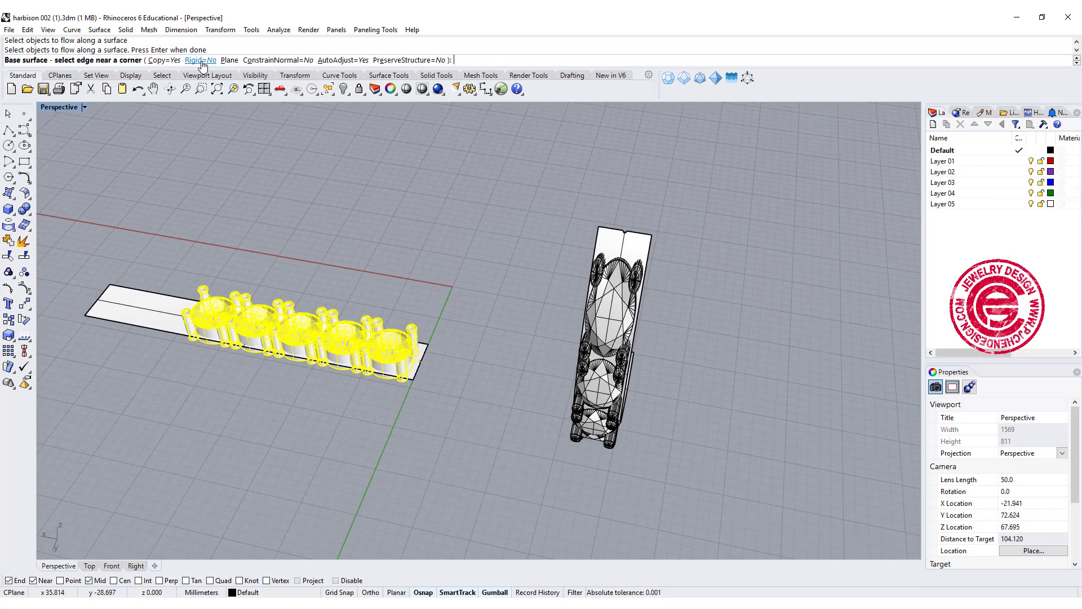
right_click_drag(629, 326, 538, 245)
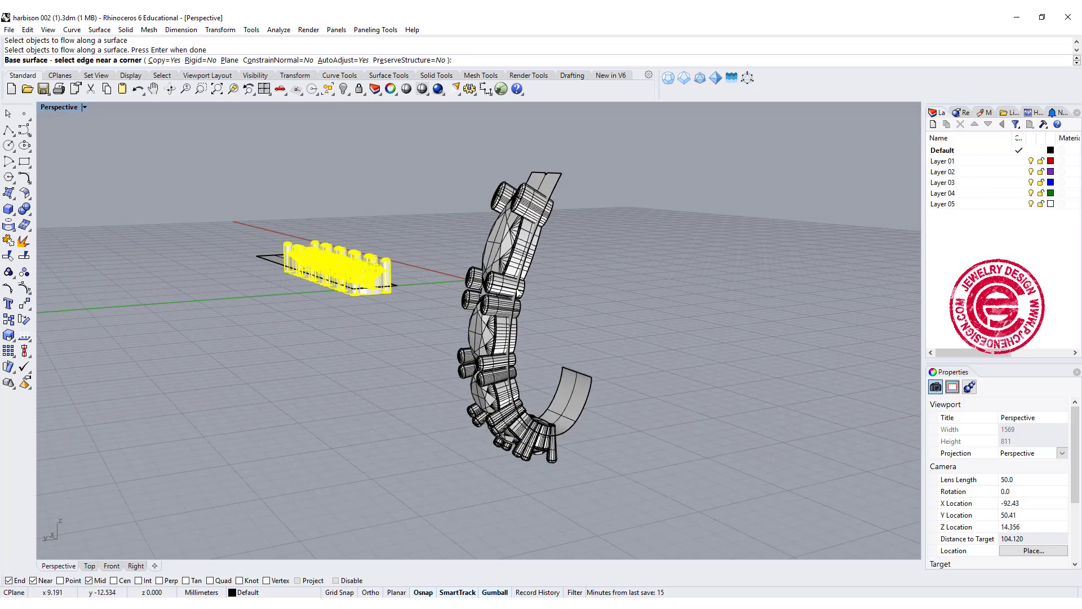
right_click_drag(450, 270, 411, 296)
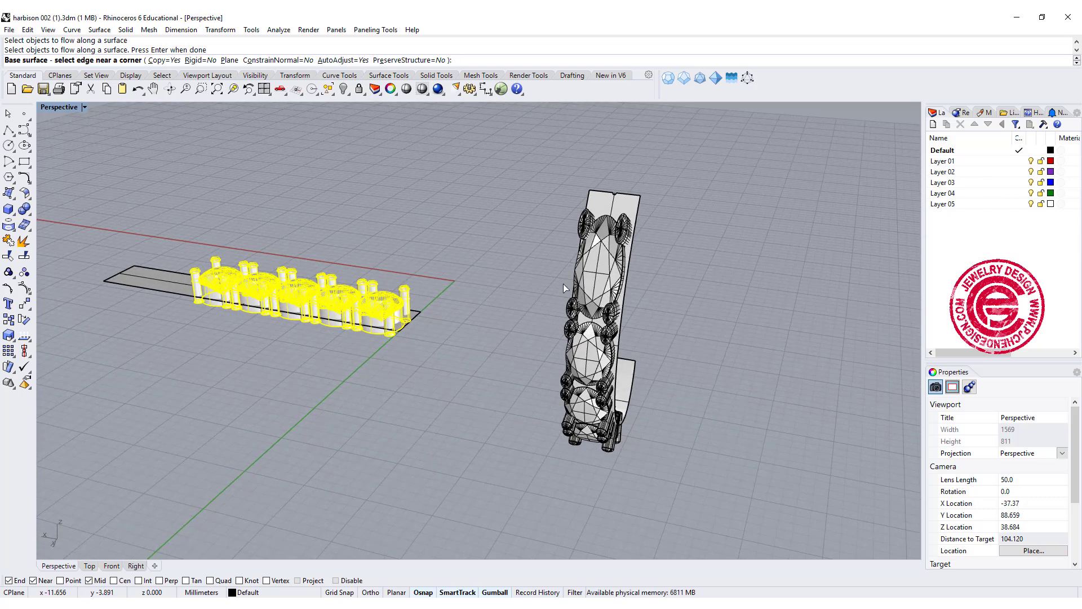
right_click_drag(559, 316, 431, 234)
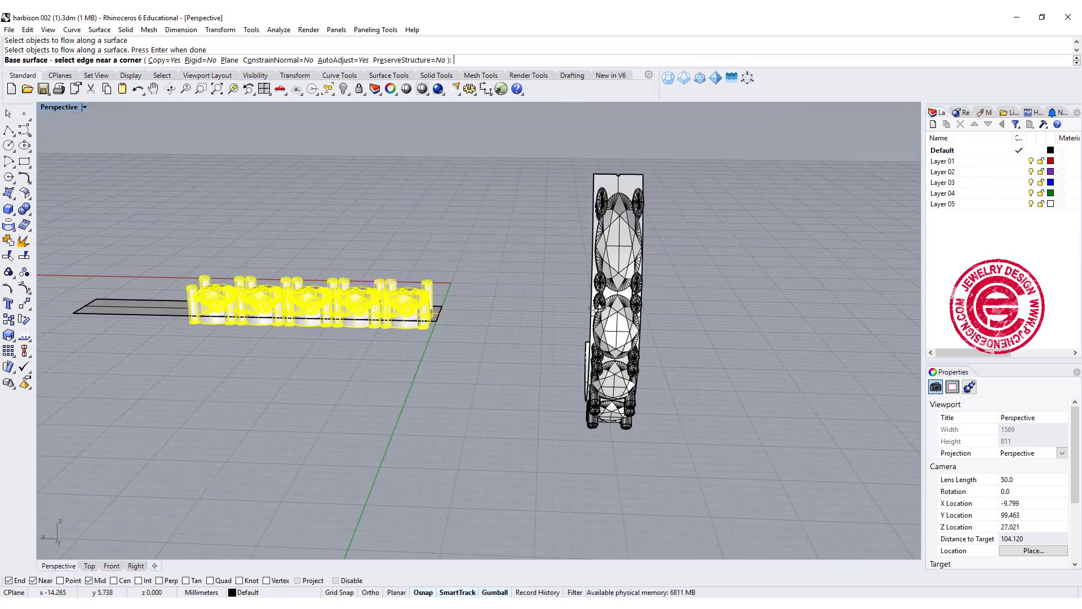
Delete the earlier flowed copy and rerun Flow Along Surface on the window-selected settings
key("Delete")
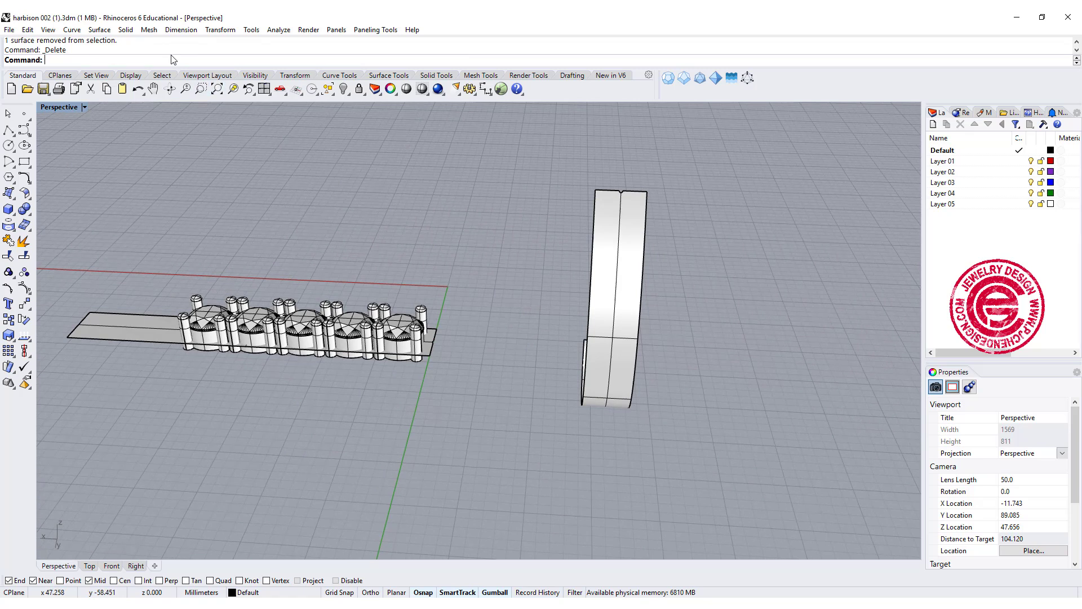
right_click(238, 152)
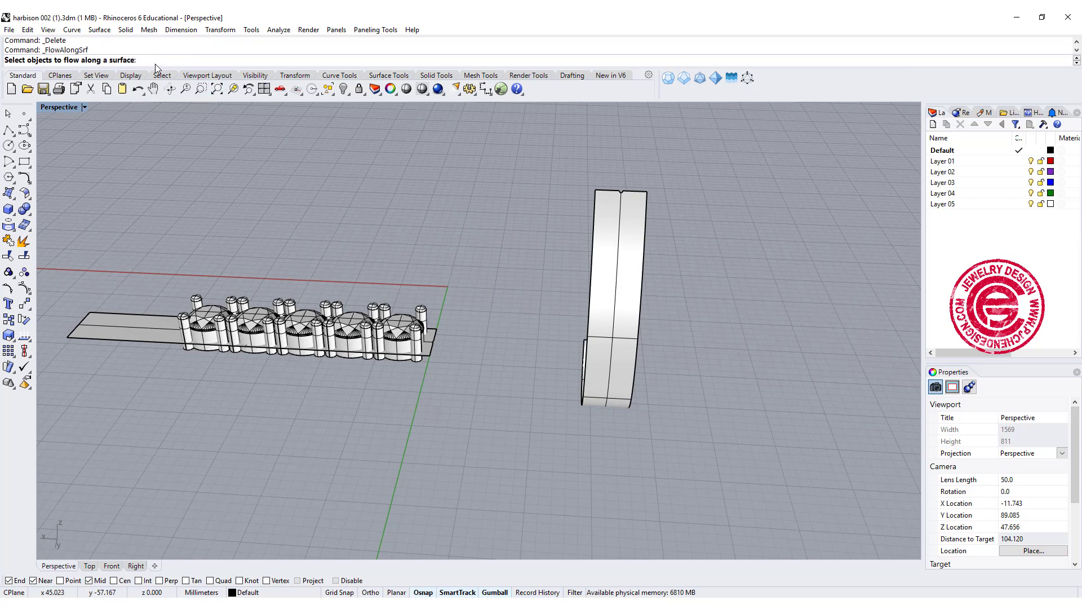
left_click_drag(143, 234, 439, 442)
right_click(435, 313)
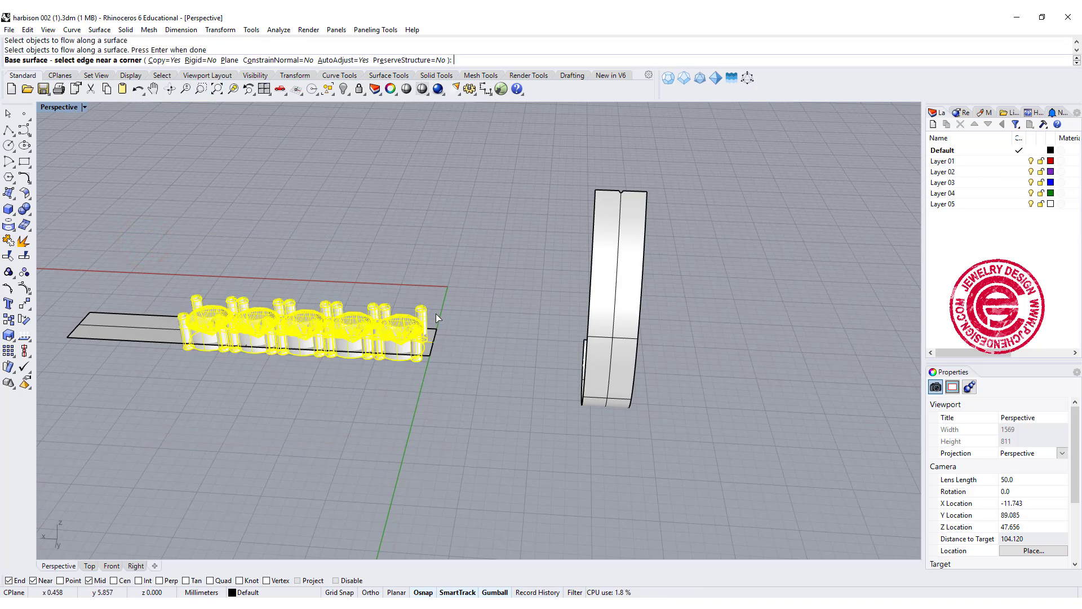
Pick the flat base edge and matching ring edge, flowing 28 objects with Rigid=Yes
left_click(432, 332)
right_click_drag(430, 329, 371, 354)
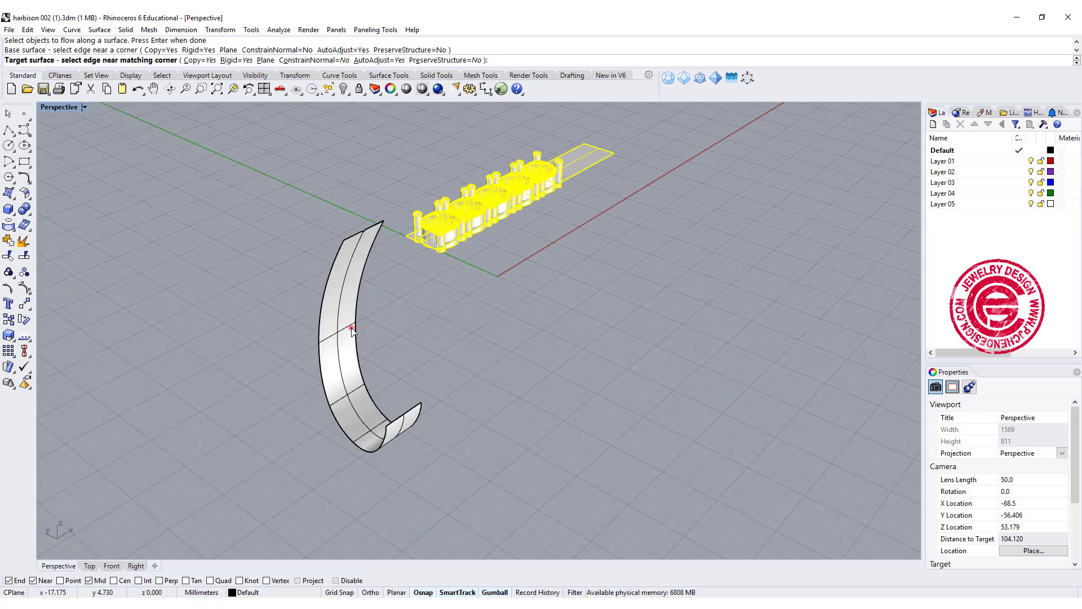
left_click(352, 331)
right_click_drag(246, 365, 562, 316)
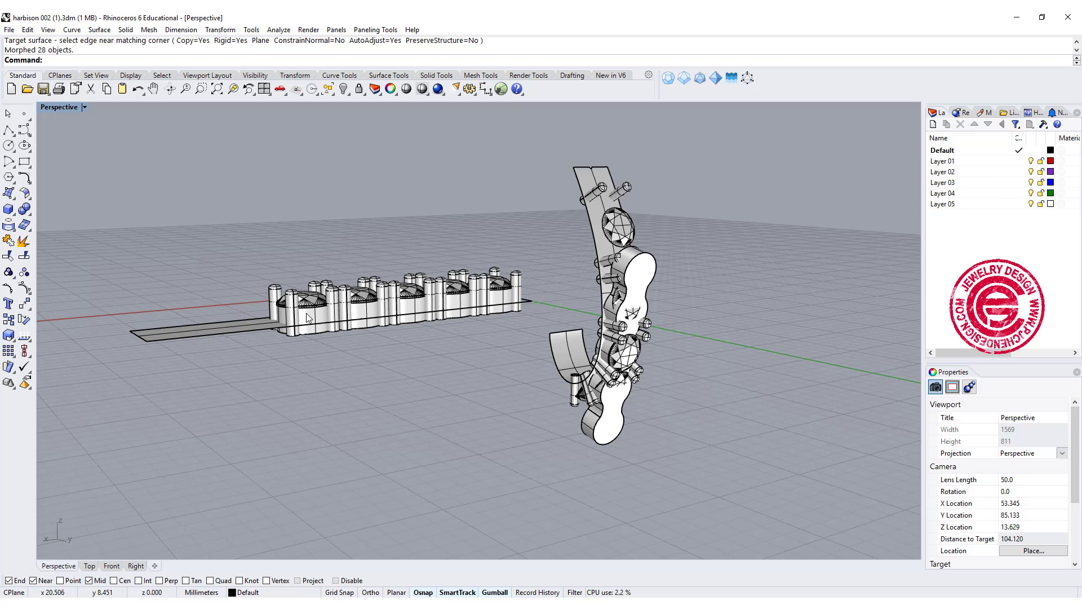
Select a flat setting and orbit toward a top-down look at the flowed ring
left_click(319, 330)
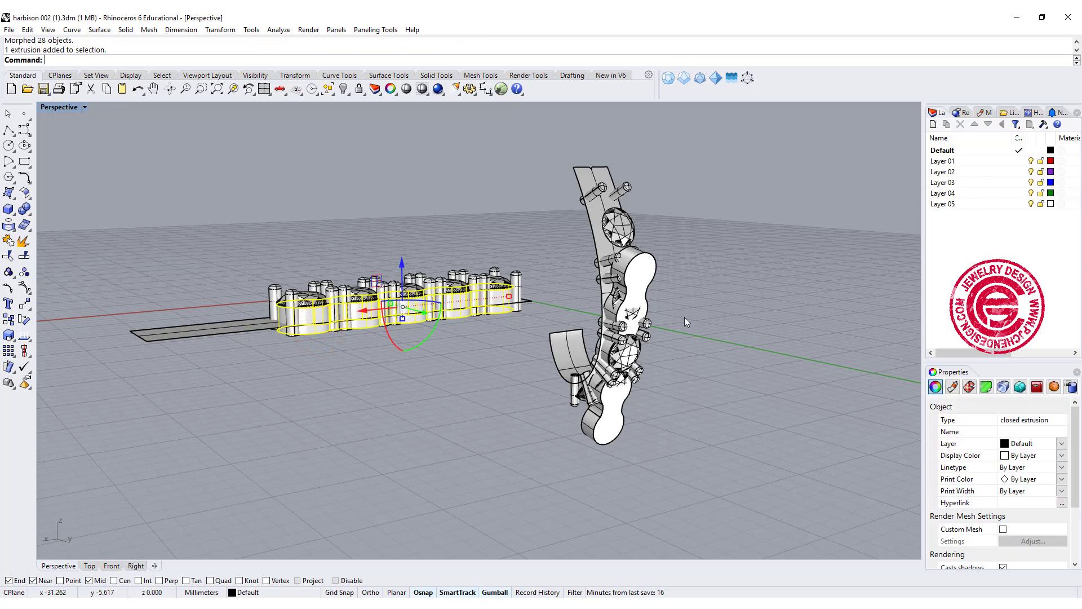
right_click_drag(684, 316, 454, 175)
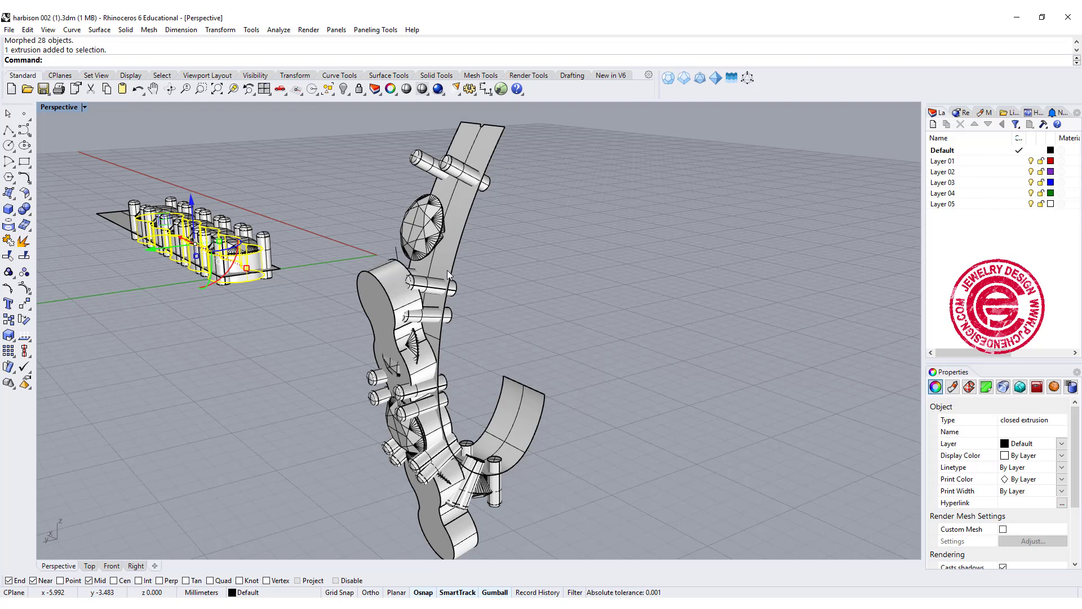
right_click_drag(586, 429, 528, 292)
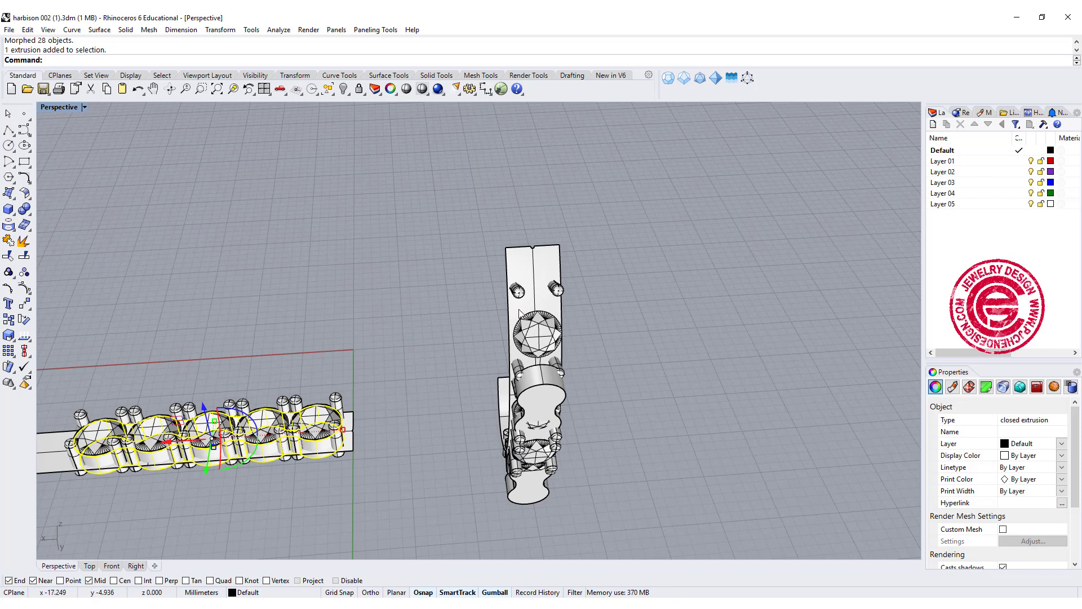
Undo the rigid flow with Ctrl+Z and check the bare ring surface by selecting it
left_click(606, 277)
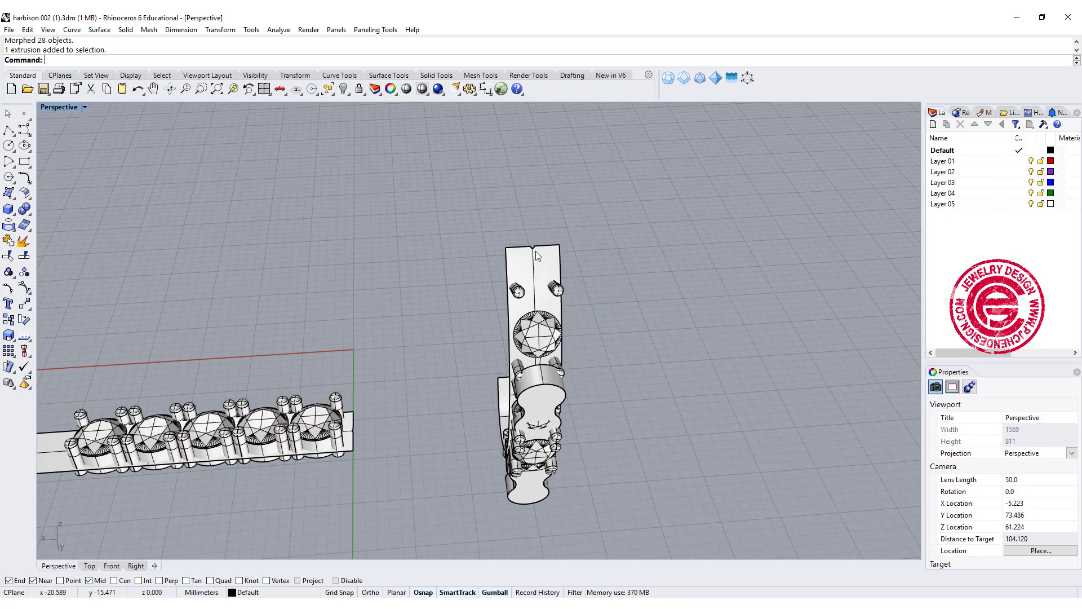
key("ctrl+z")
left_click(535, 265)
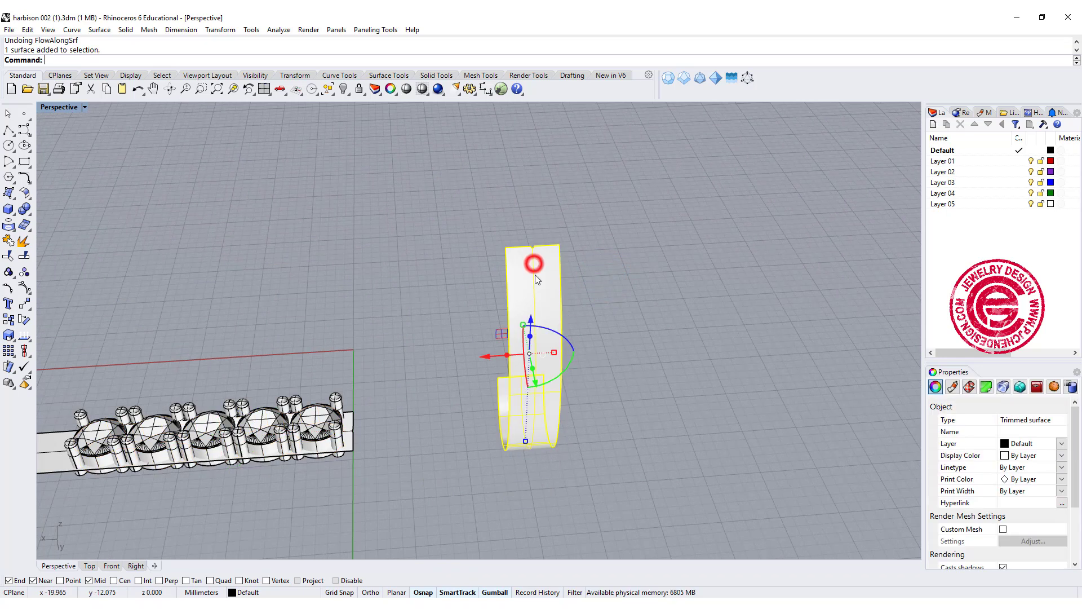
left_click(533, 300)
left_click(640, 275)
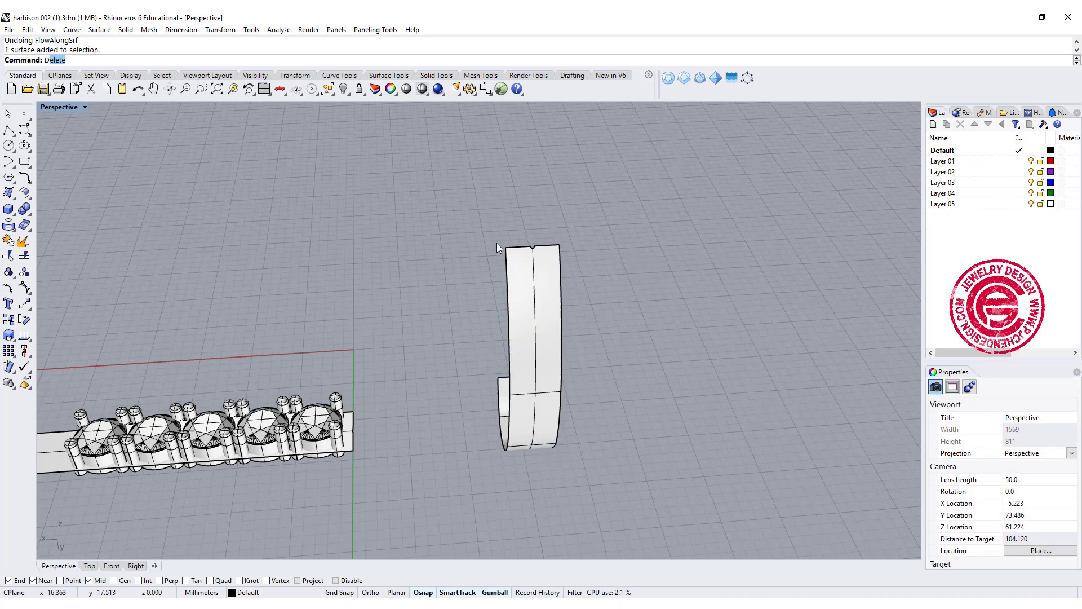
Duplicate the band's left vertical edge as a separate curve with DupEdge
type("DupE")
key("Return")
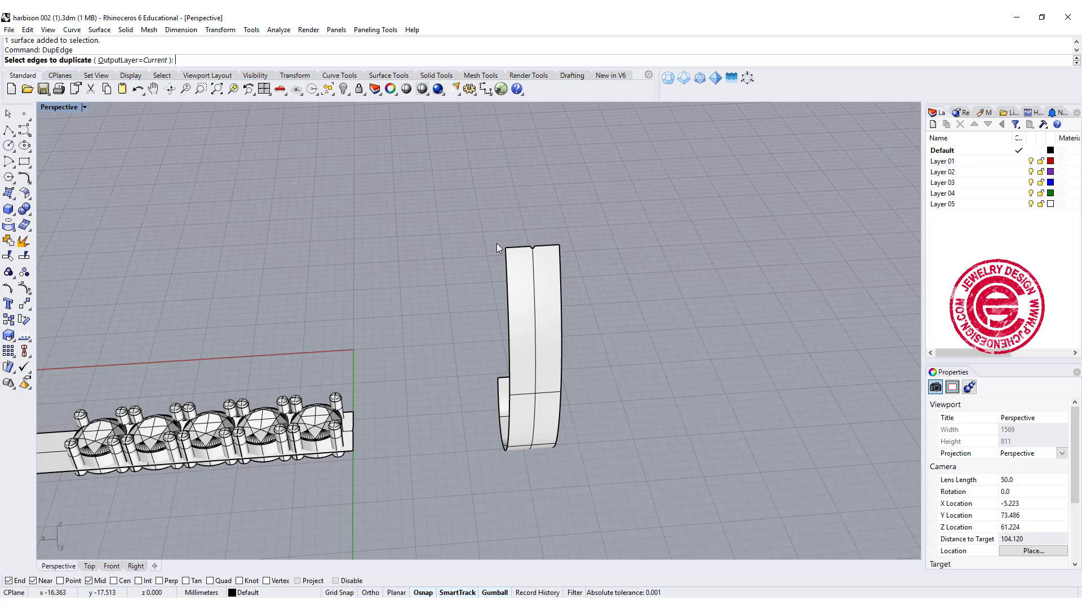
left_click(508, 249)
key("Return")
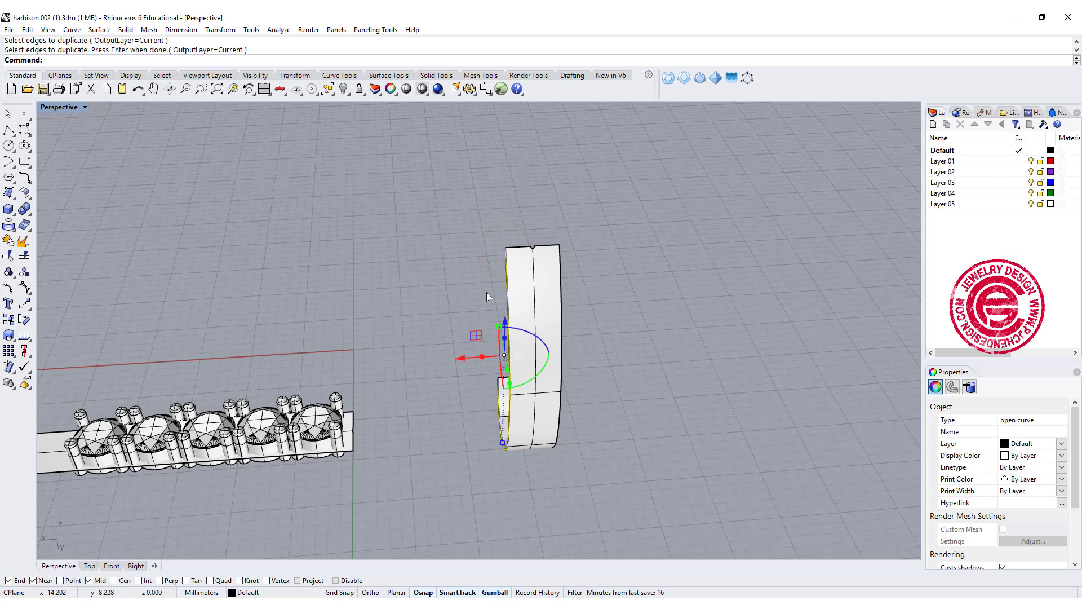
Rebuild the copied edge curve to 10 control points, degree 2
type("Rebuild")
key("Return")
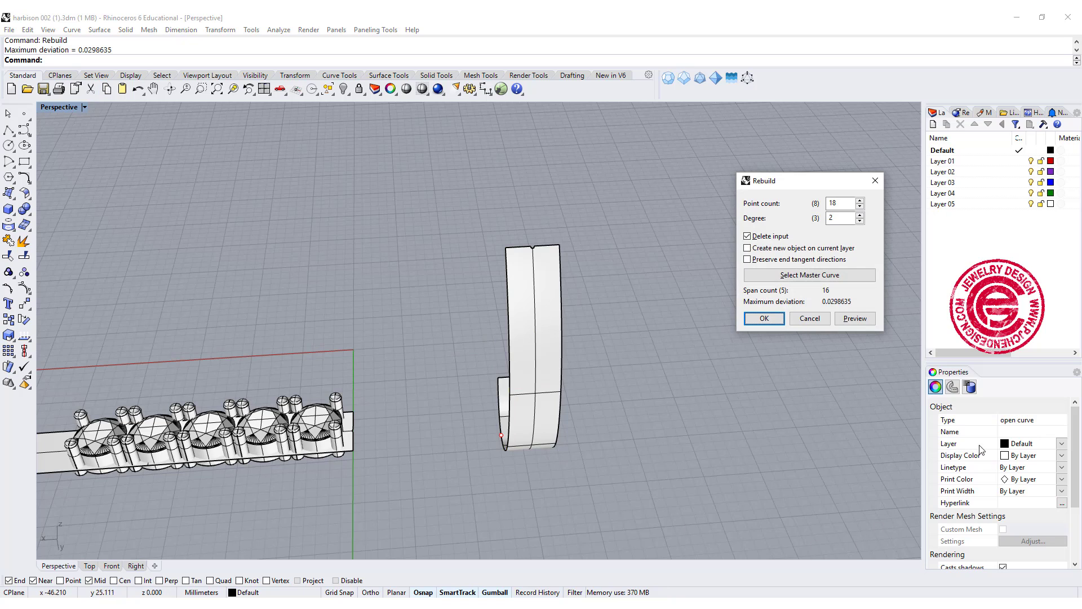
left_click(908, 201)
double_click(844, 202)
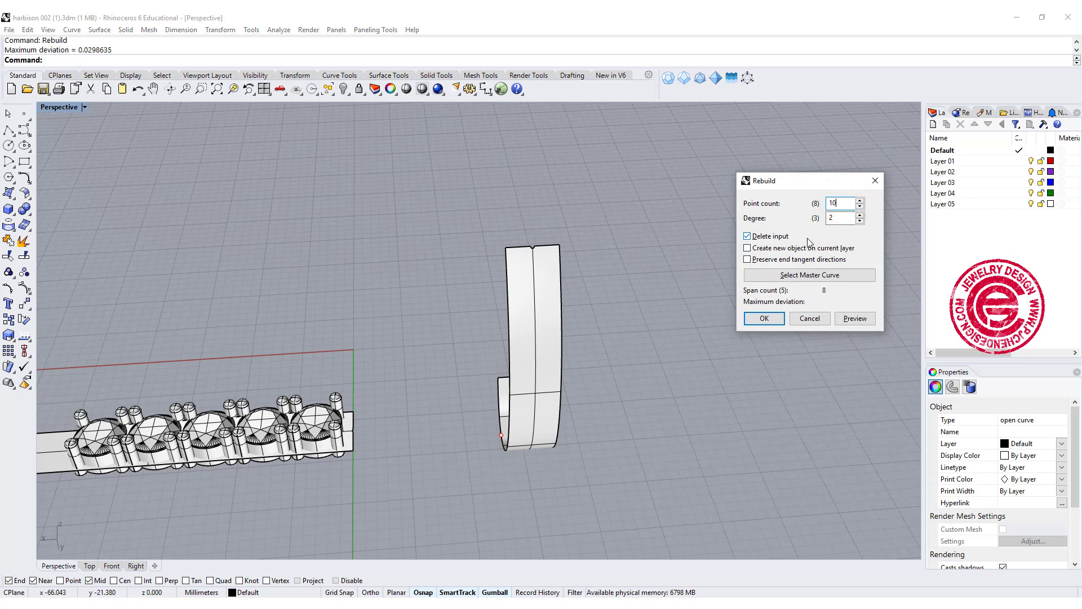
left_click(840, 216)
key("Return")
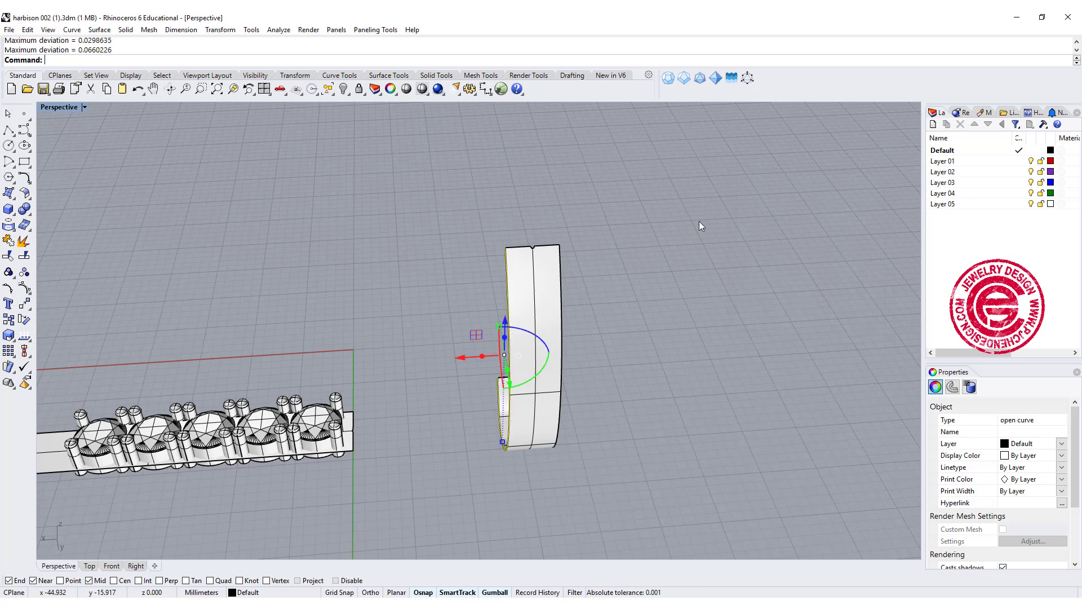
Extrude the rebuilt curve straight up to the height of the ring's top edge
right_click_drag(606, 320, 535, 327)
left_click(100, 29)
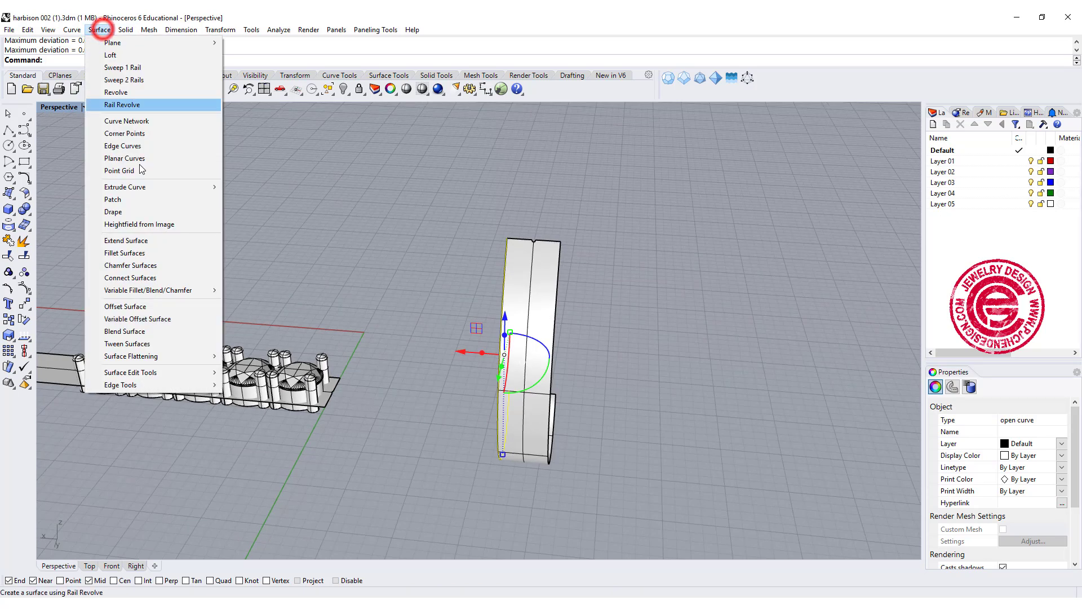
mouse_move(167, 192)
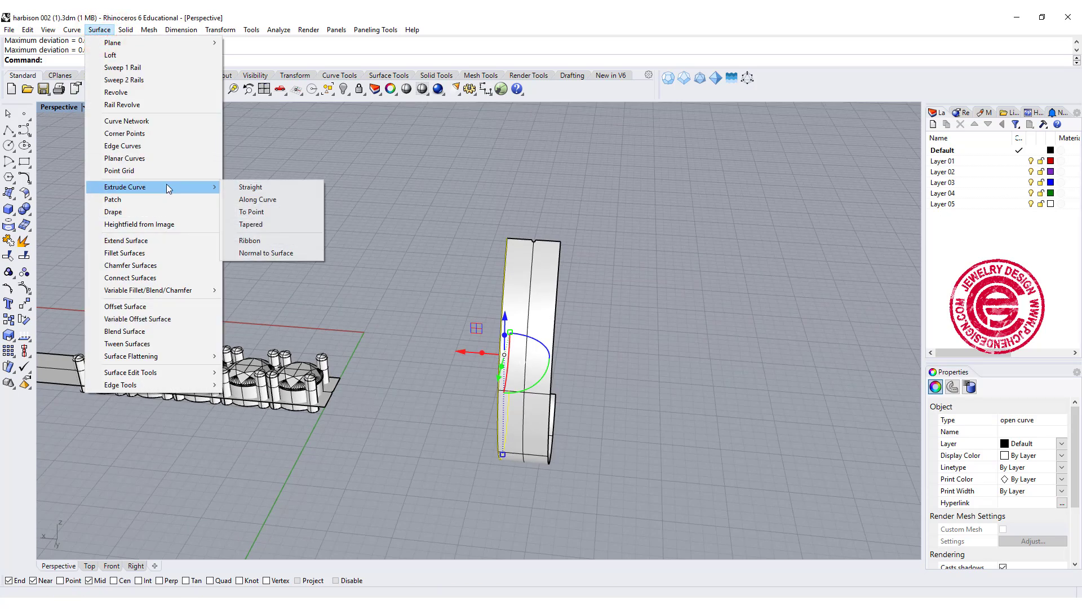
left_click(261, 184)
left_click(562, 241)
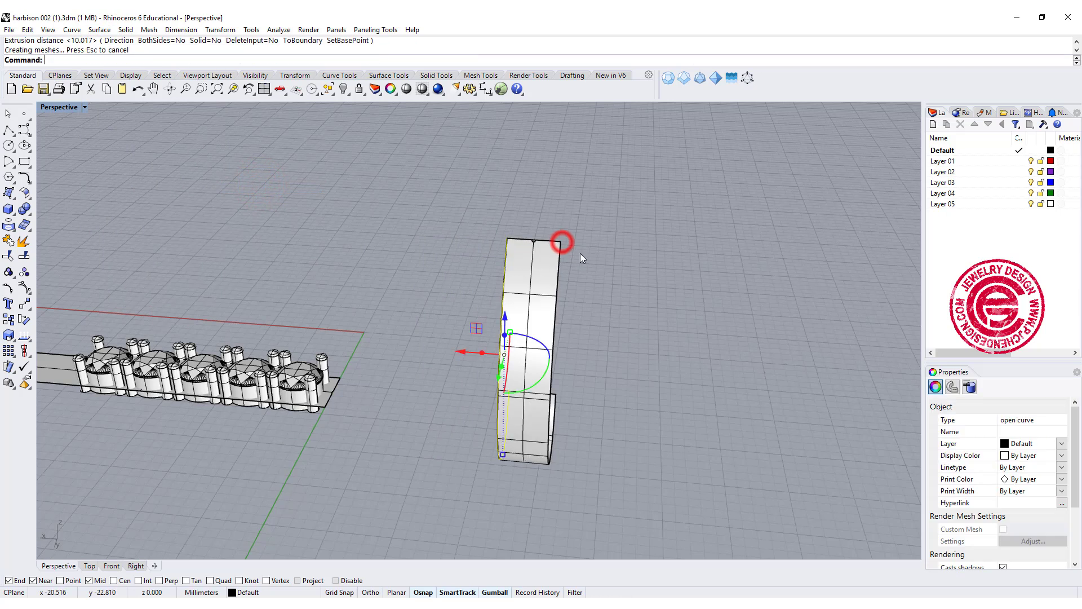
Delete the original ring band surface, leaving the new extruded band
scroll(571, 244, "up", 5)
left_click(445, 236)
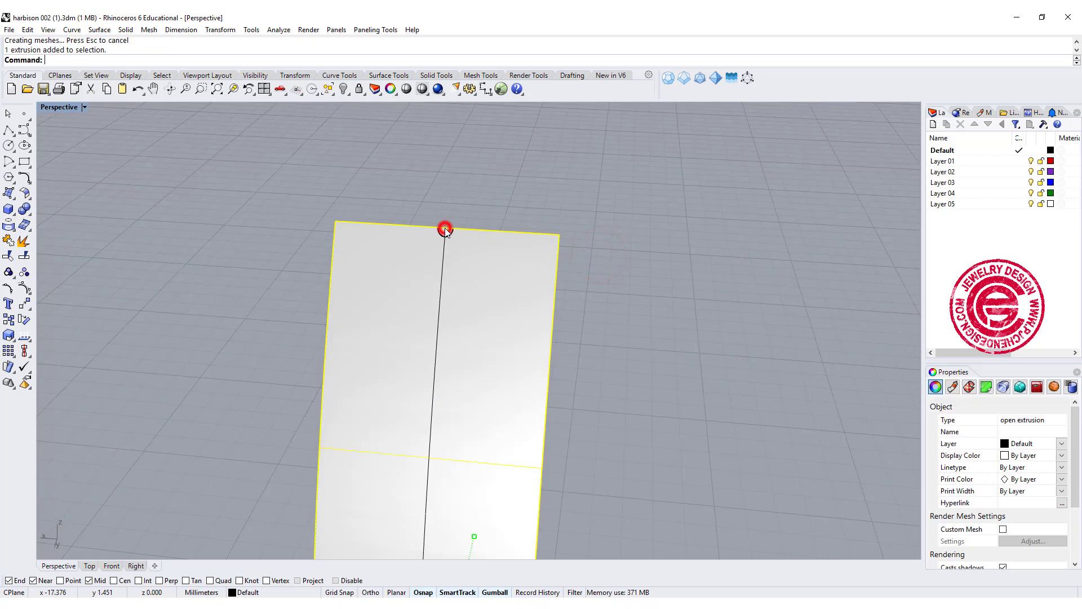
key("Delete")
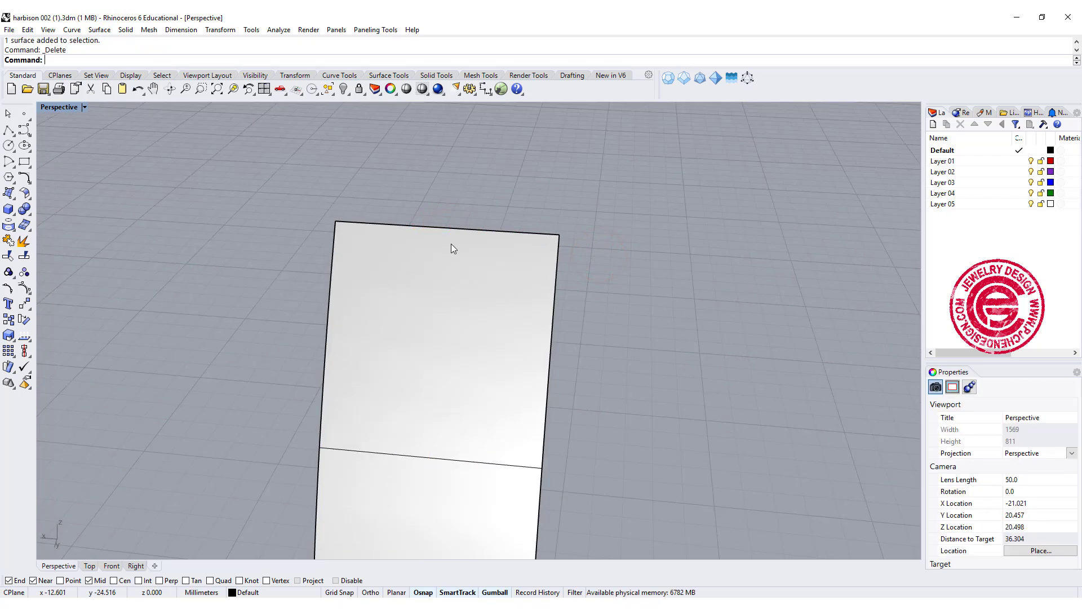
scroll(450, 244, "down", 5)
right_click_drag(460, 393, 522, 342)
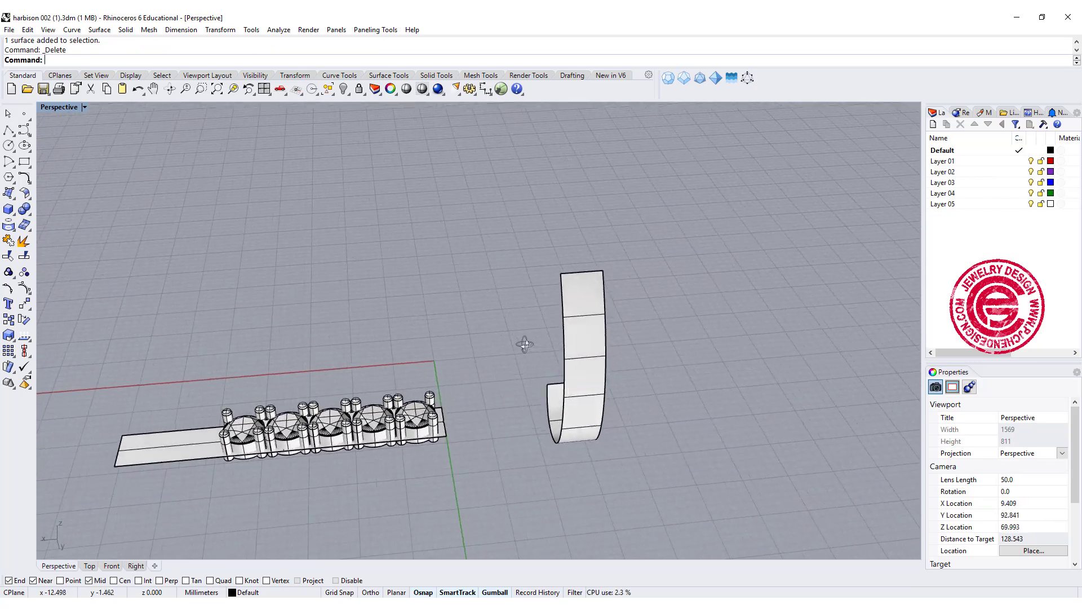
left_click_drag(200, 336, 573, 499)
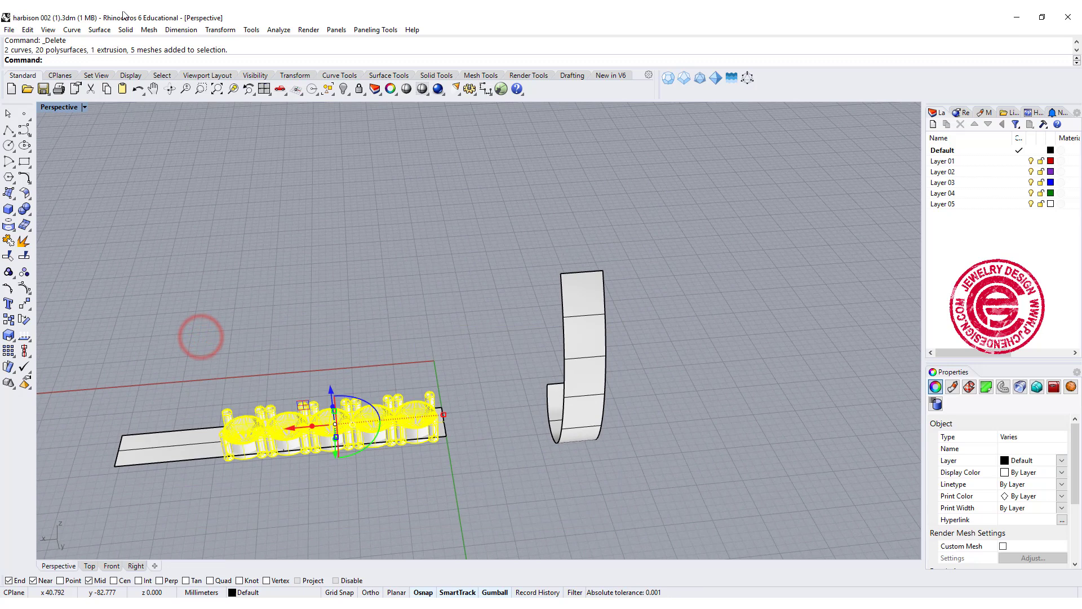
left_click(188, 31)
left_click(220, 30)
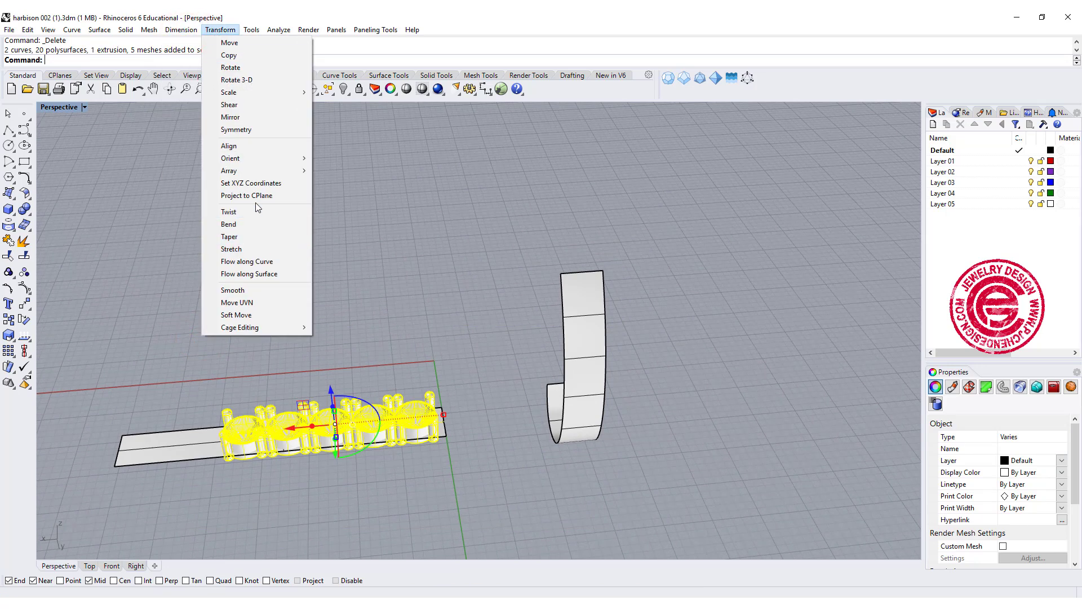
left_click(262, 274)
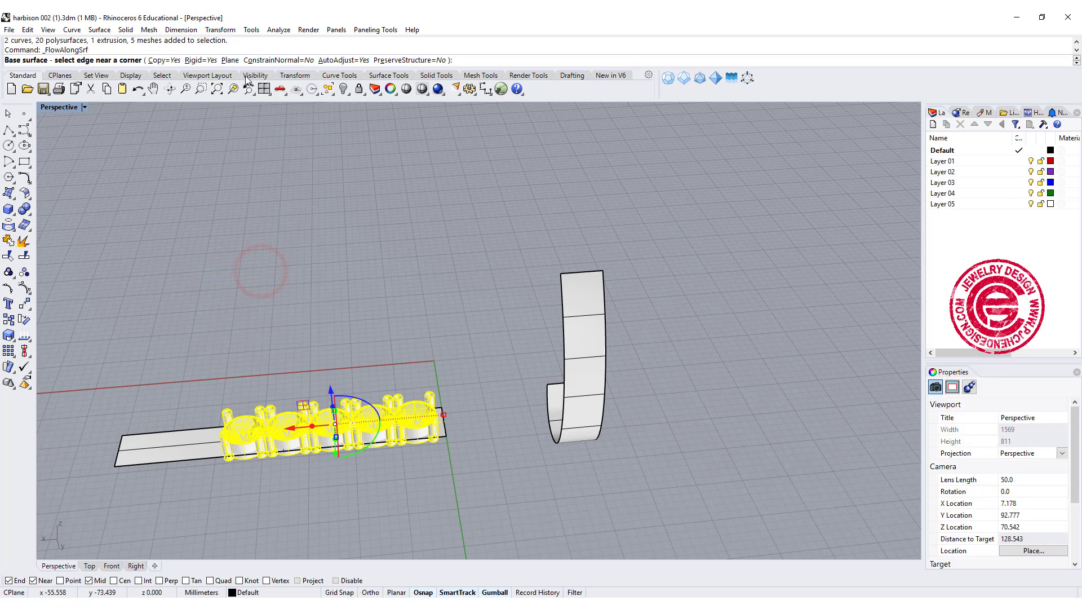
left_click(201, 60)
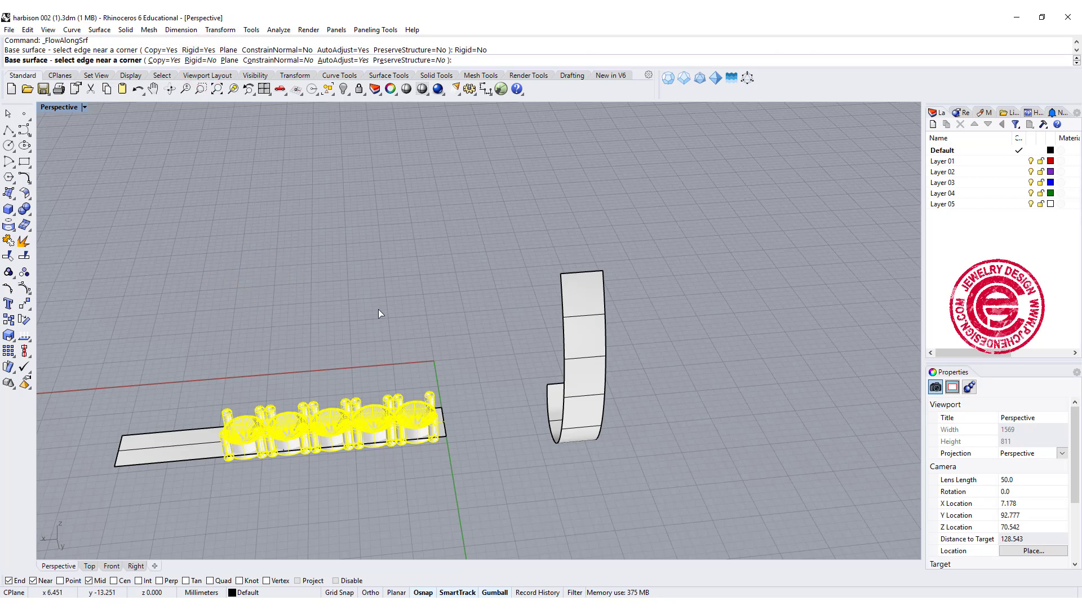
left_click(447, 431)
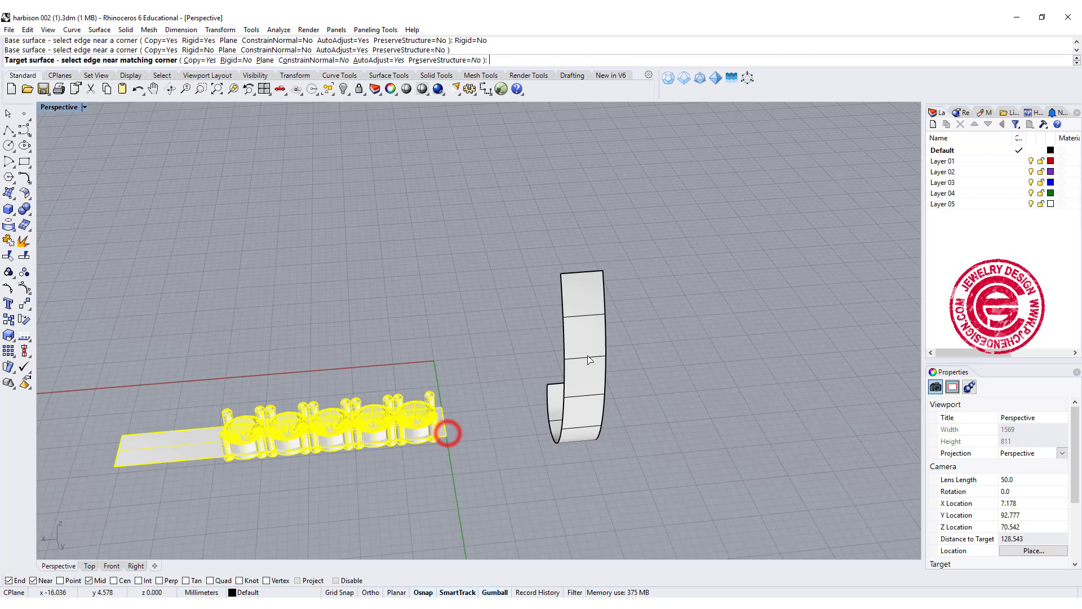
left_click(603, 271)
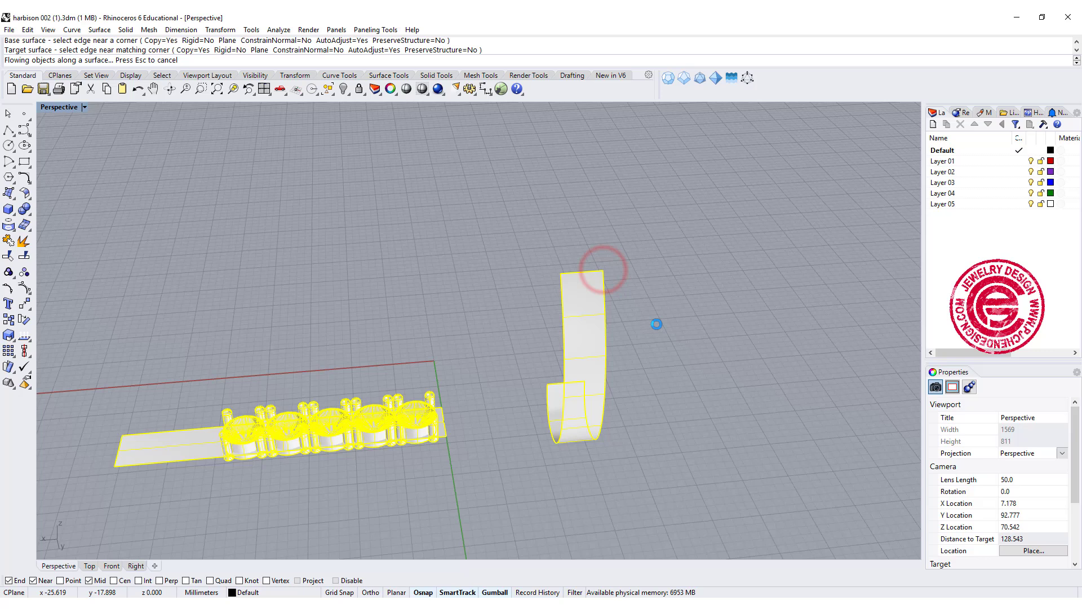
right_click_drag(604, 357, 503, 339)
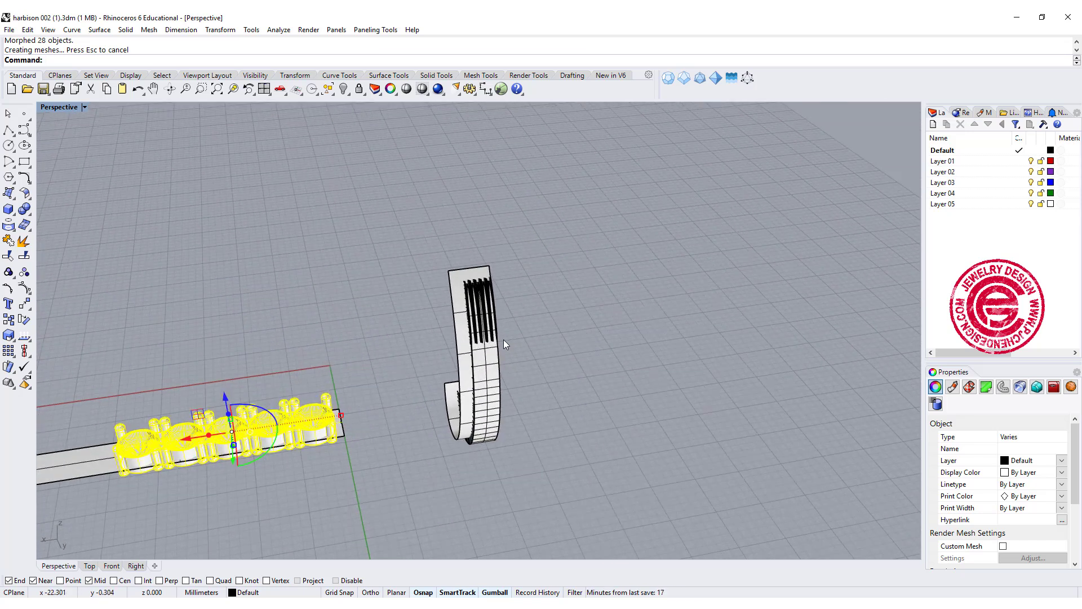
key("ctrl+z")
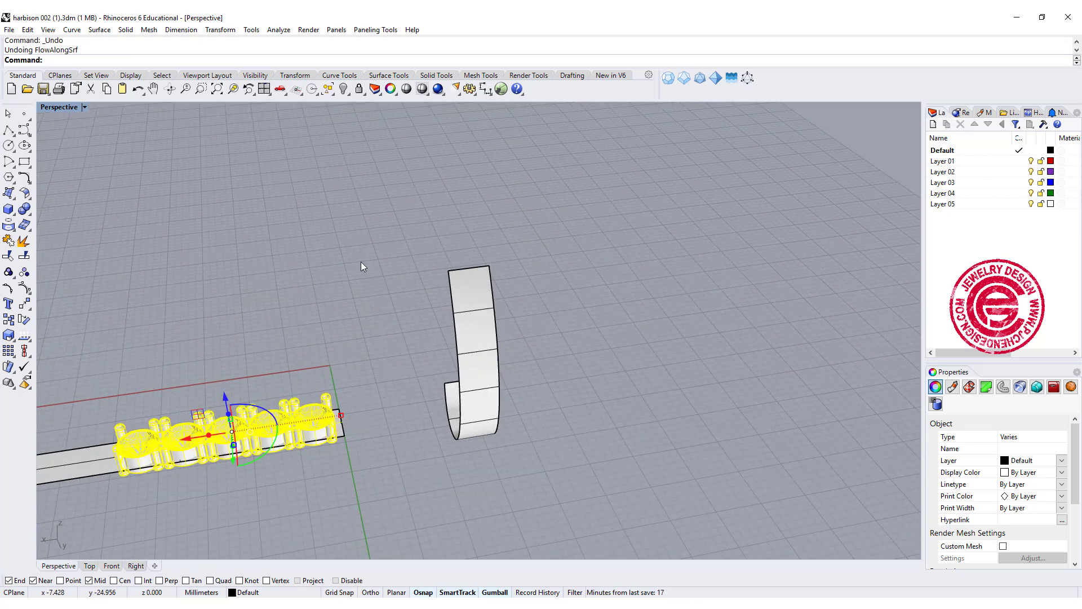
Repeat Flow Along Surface from the flat base strip to the upright ring, then undo it
key("Return")
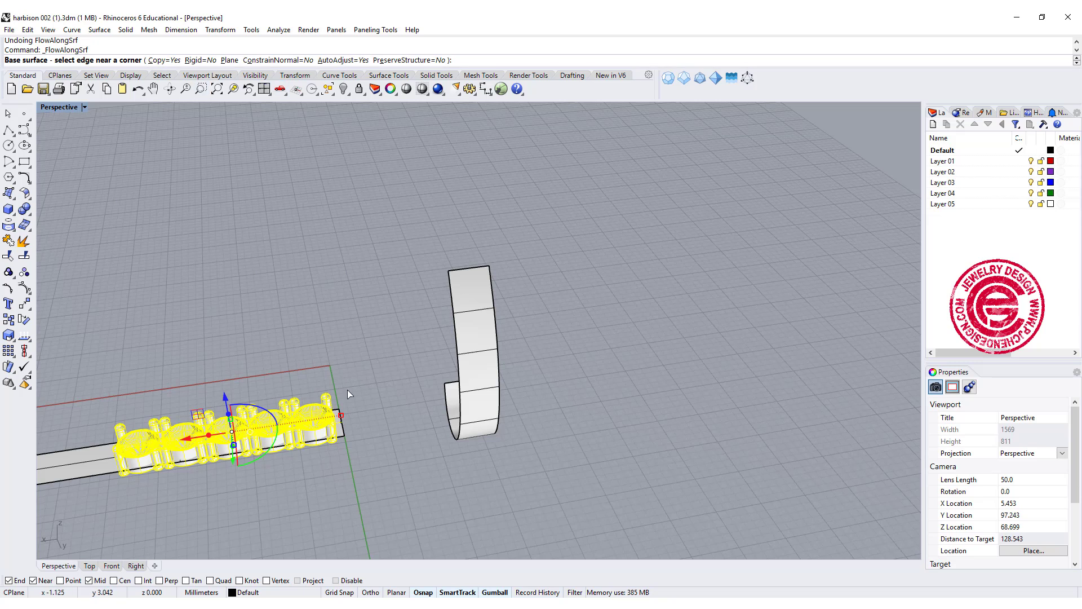
left_click(470, 376)
left_click(623, 196)
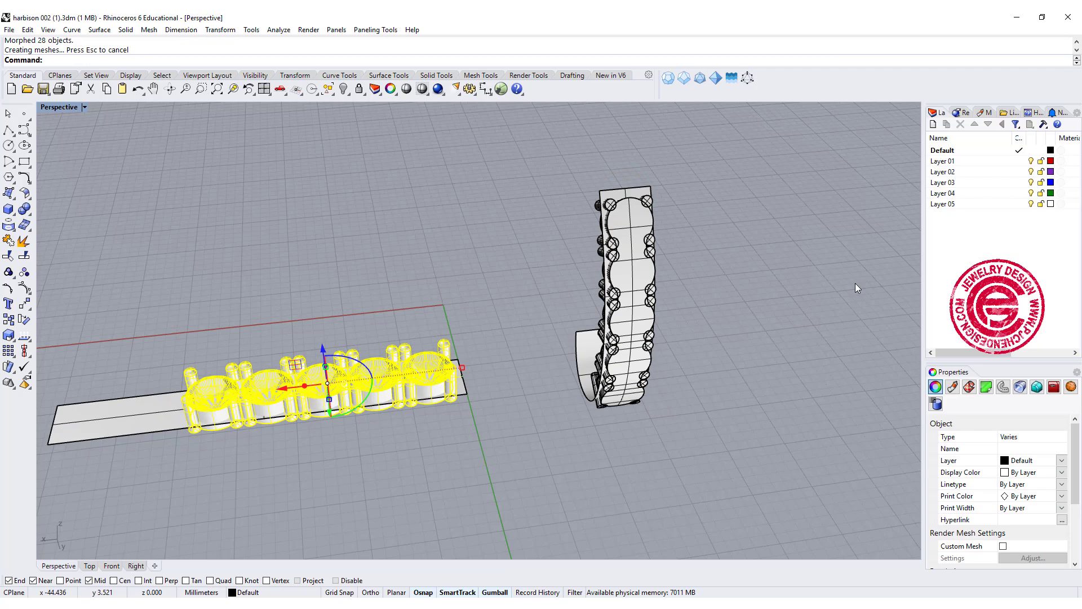
right_click_drag(607, 278, 587, 265)
key("ctrl+z")
Flow the settings again, picking base strip and ring surface at matching corners
key("Return")
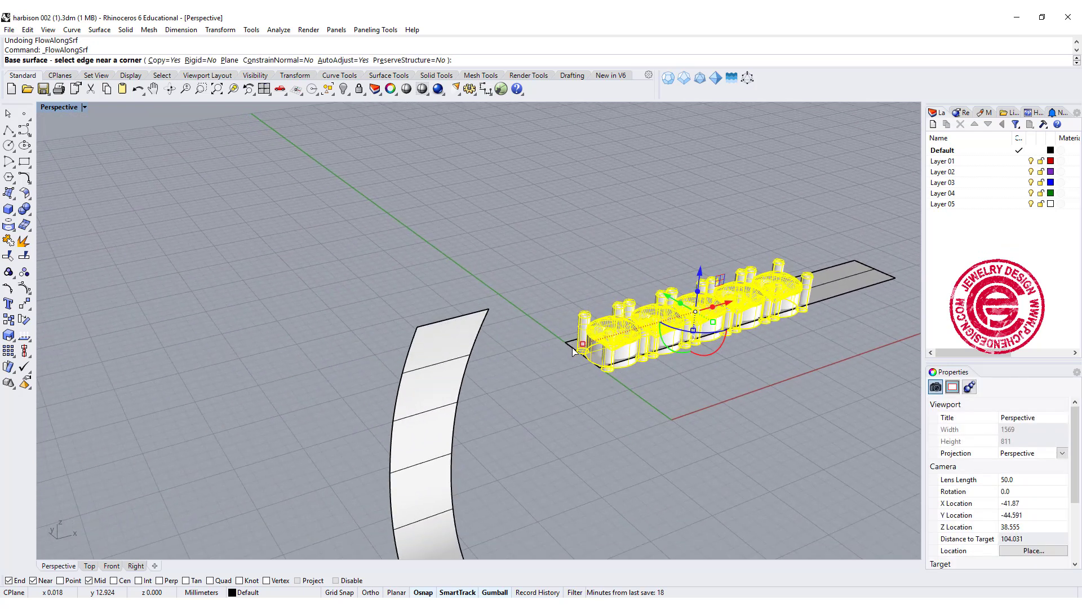
left_click(572, 348)
left_click(448, 319)
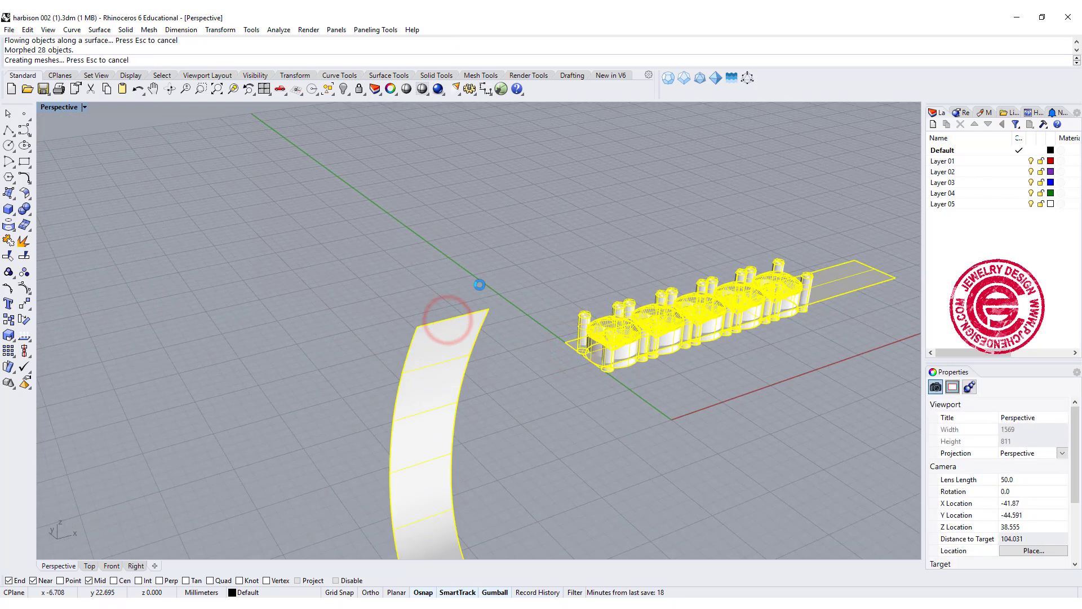
right_click_drag(479, 284, 645, 305)
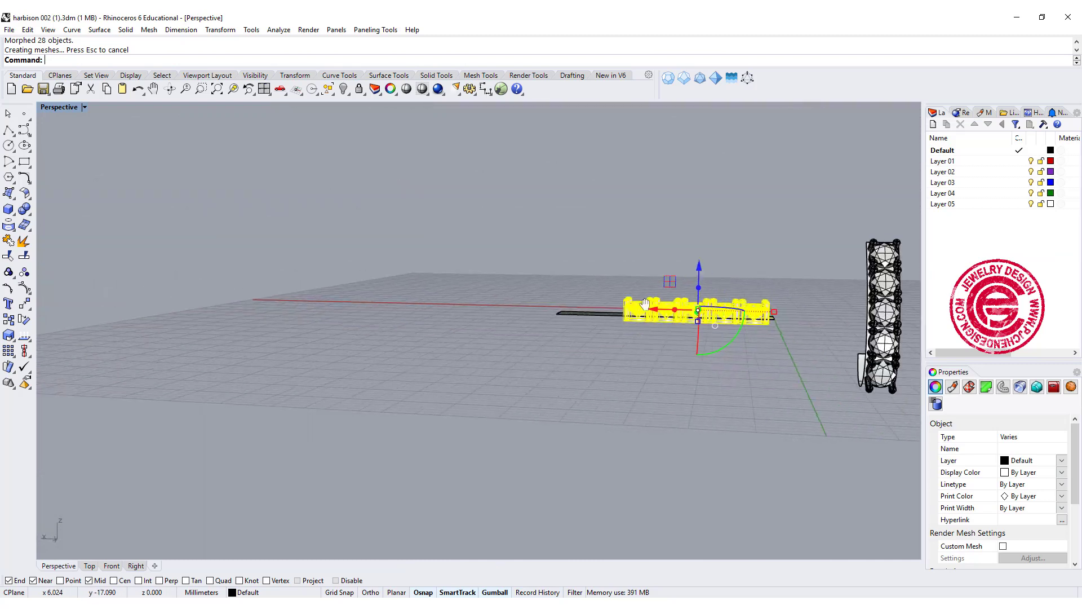
left_click(568, 404)
right_click_drag(568, 404, 651, 333)
right_click_drag(619, 273, 568, 276)
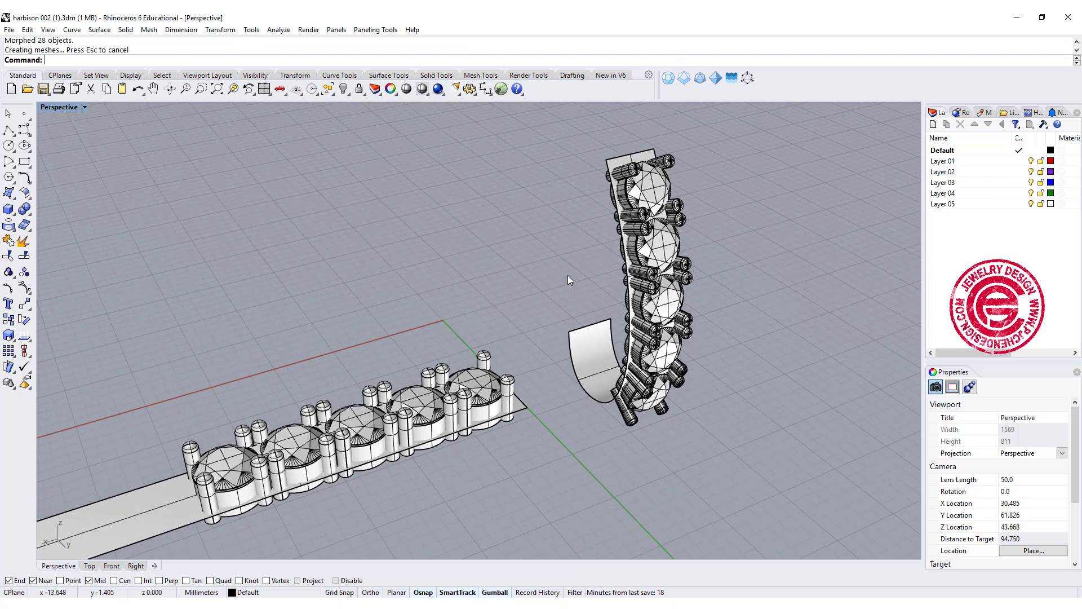